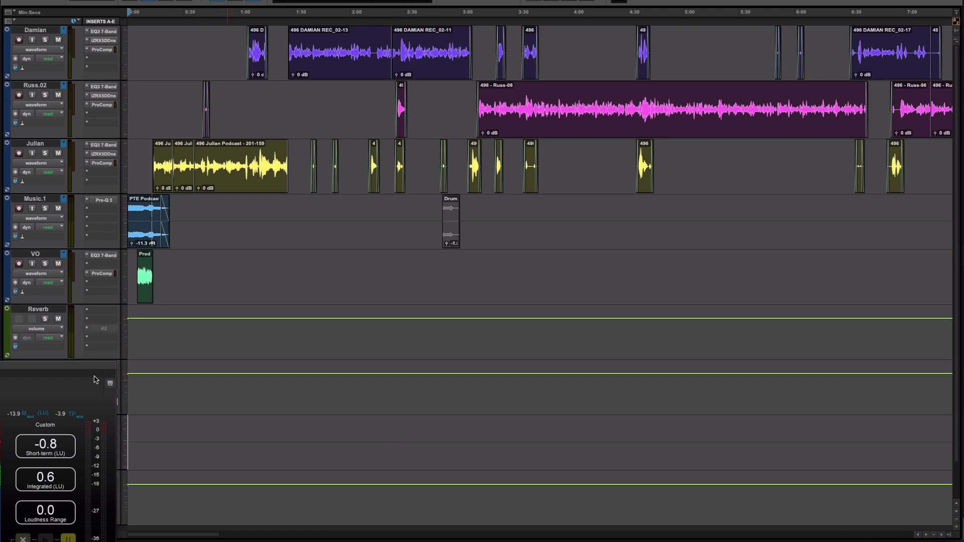
- Move the NUGEN VisLM loudness meter window to the bottom-left corner of the Edit window
drag(68, 368, 408, 152)
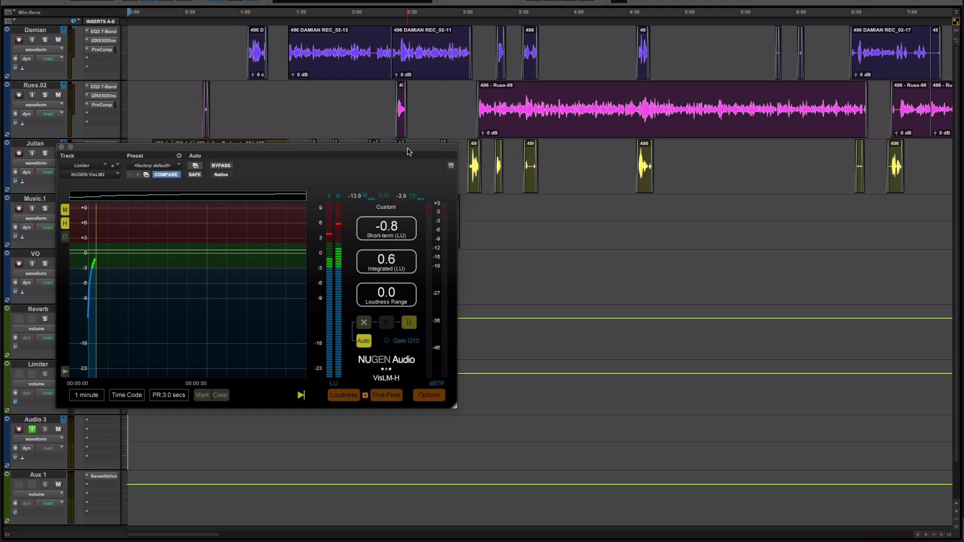
drag(407, 152, 67, 363)
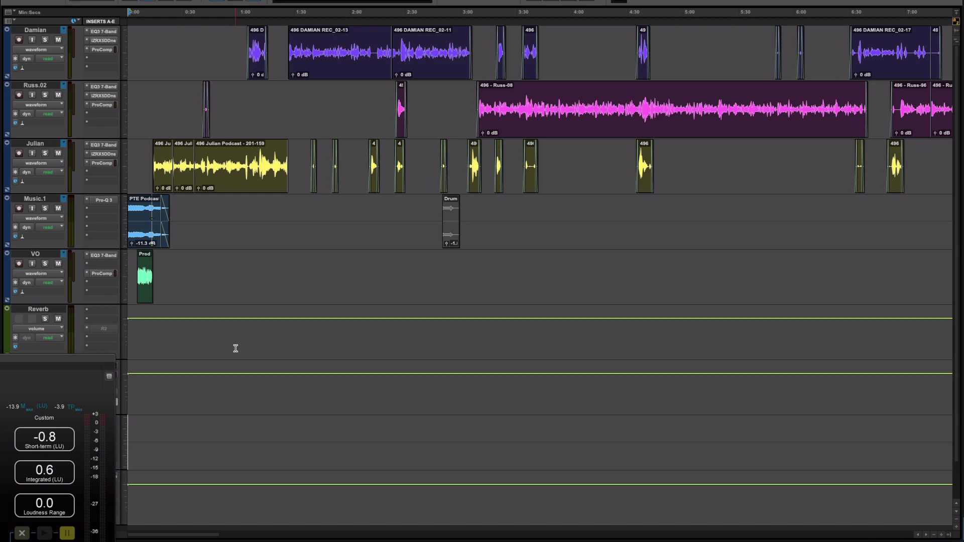
- Switch from the Edit window to the Mix window with Ctrl+=
key(ctrl+equal)
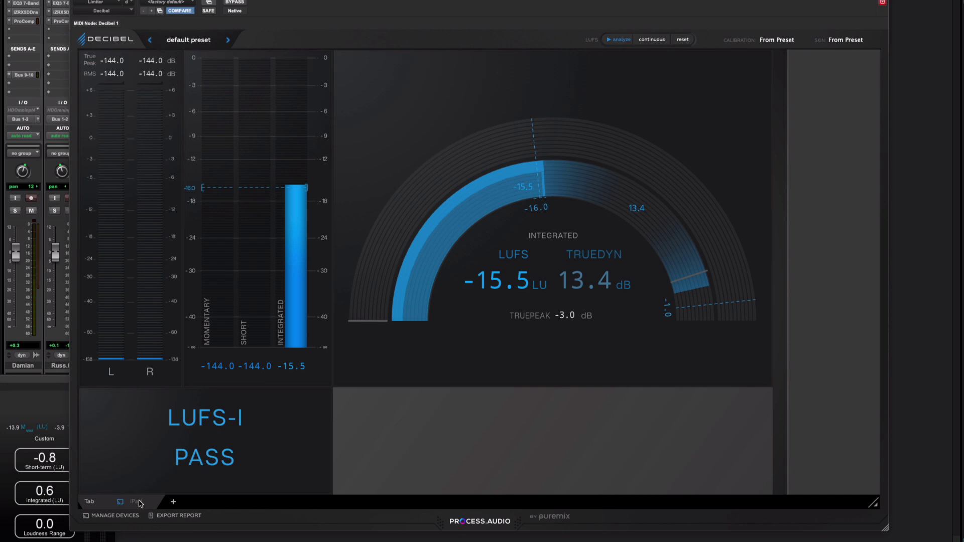
- Hide the Decibel window, return to the Edit window and start playback to feed the meters
key(ctrl+w)
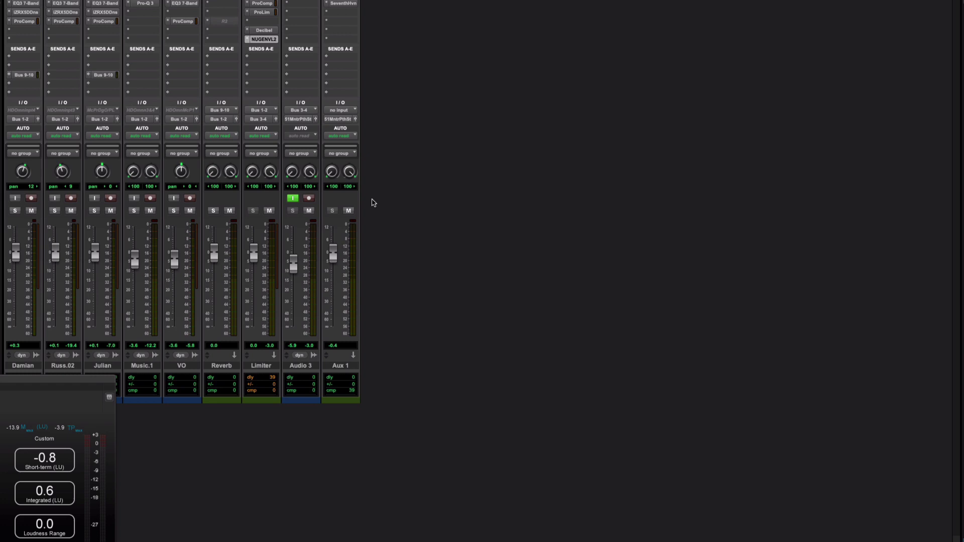
key(ctrl+equal)
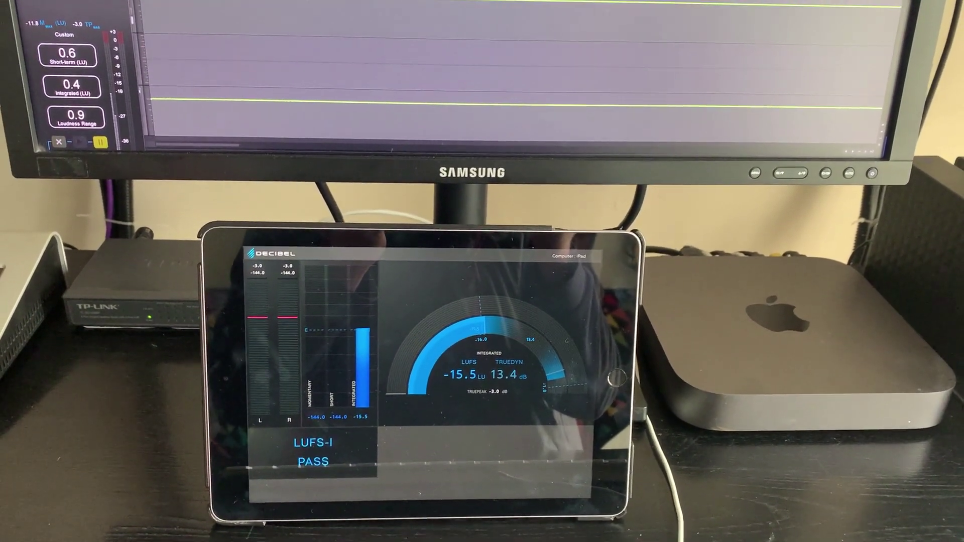
key(space)
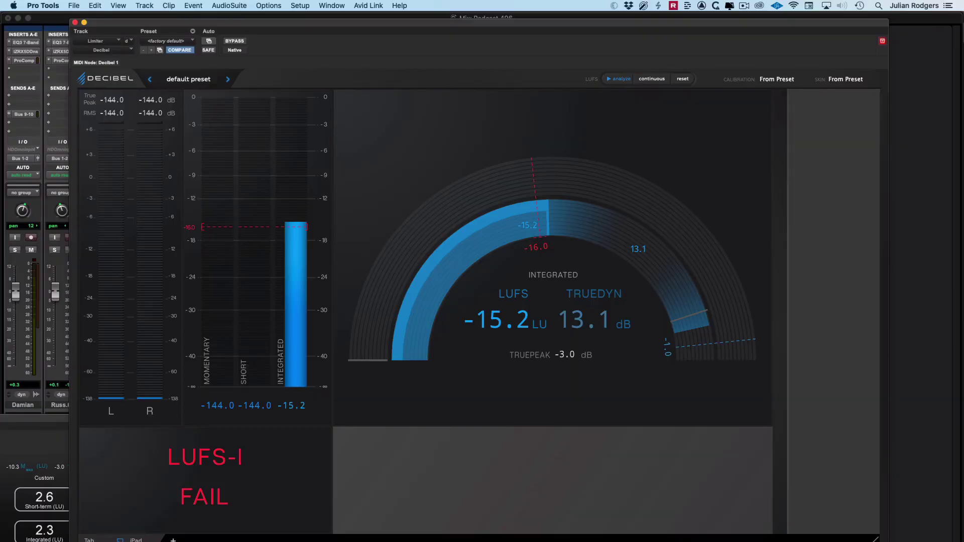
- Load Decibel's Factory Presets > Classics > Complete LR preset, then reposition and enlarge the plugin window
click(198, 80)
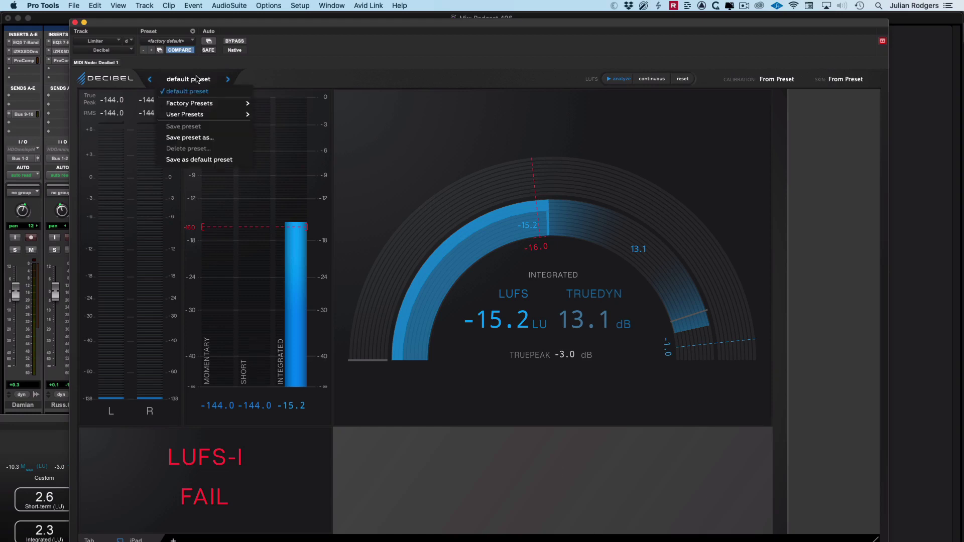
mouse_move(207, 103)
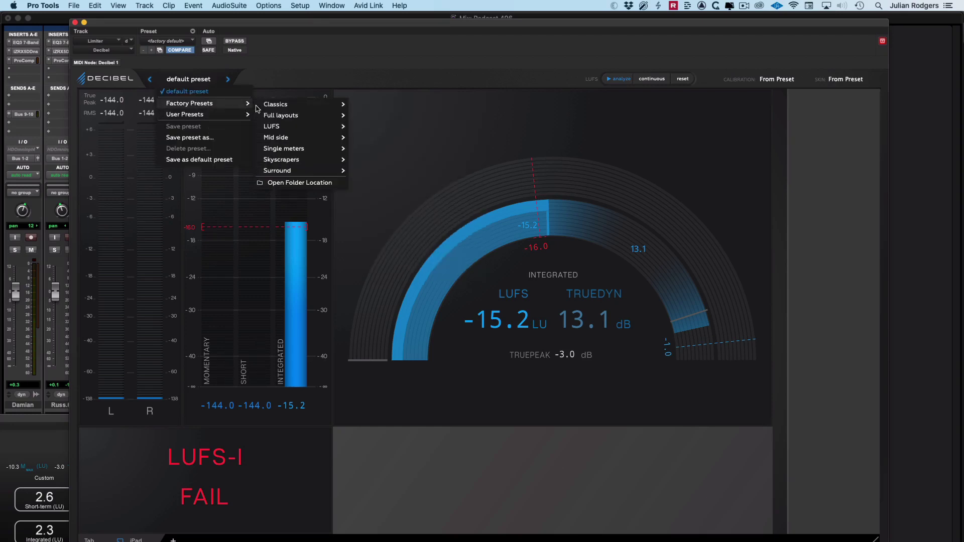
mouse_move(281, 105)
click(370, 107)
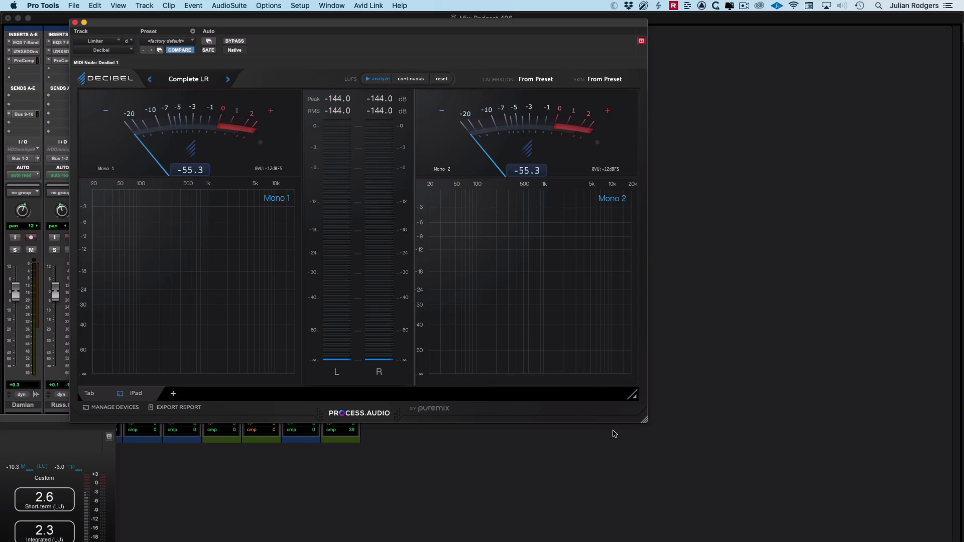
drag(233, 28, 326, 73)
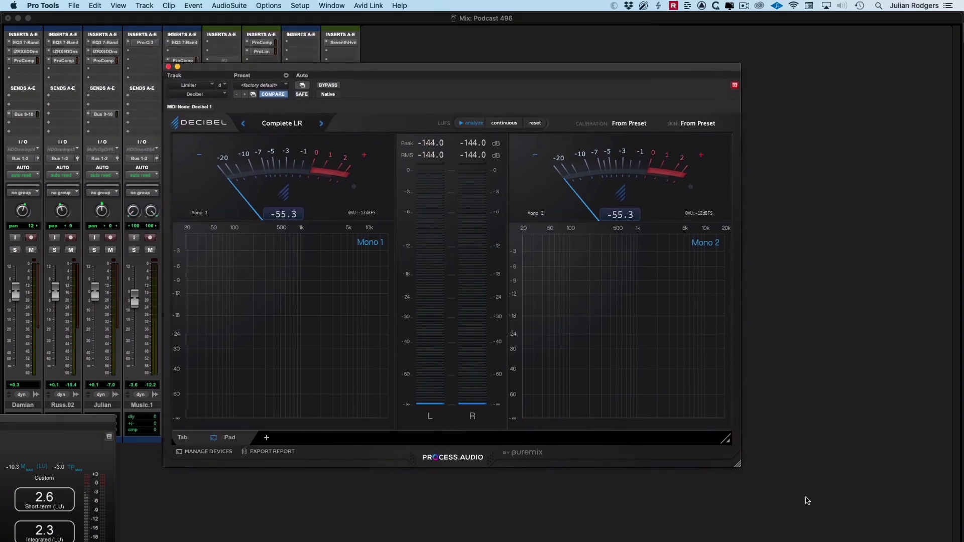
drag(737, 464, 841, 529)
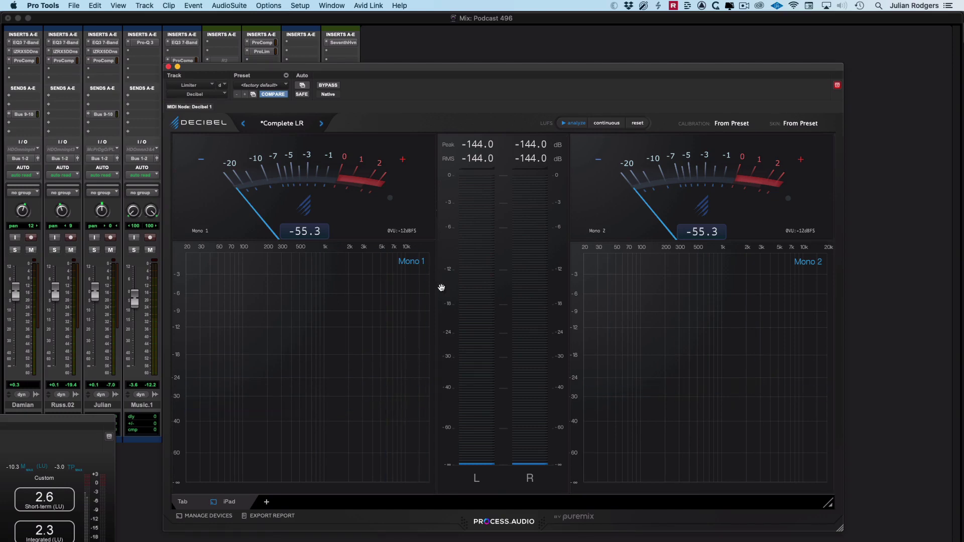
- Delete both Mono spectrum analysers, both Mono VU meters and the L/R level meter
click(433, 246)
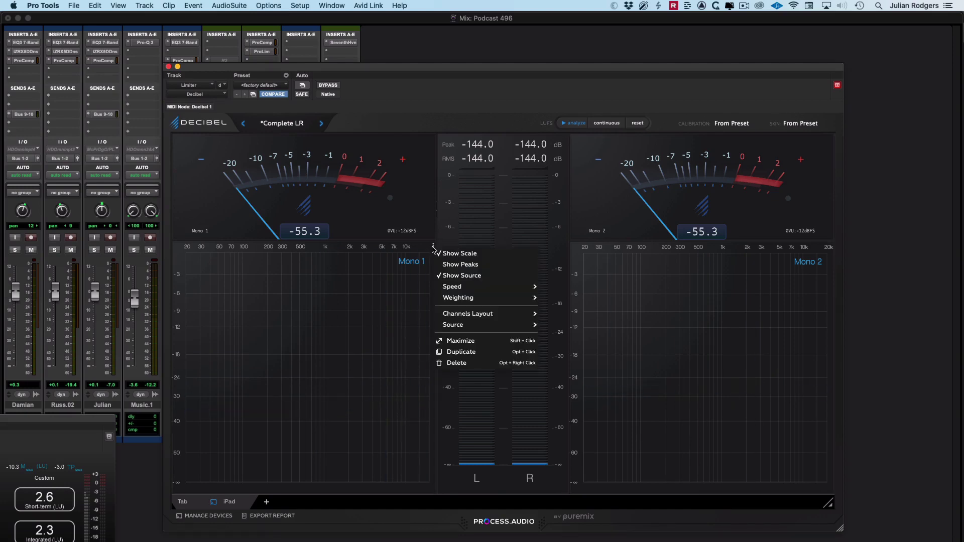
click(467, 362)
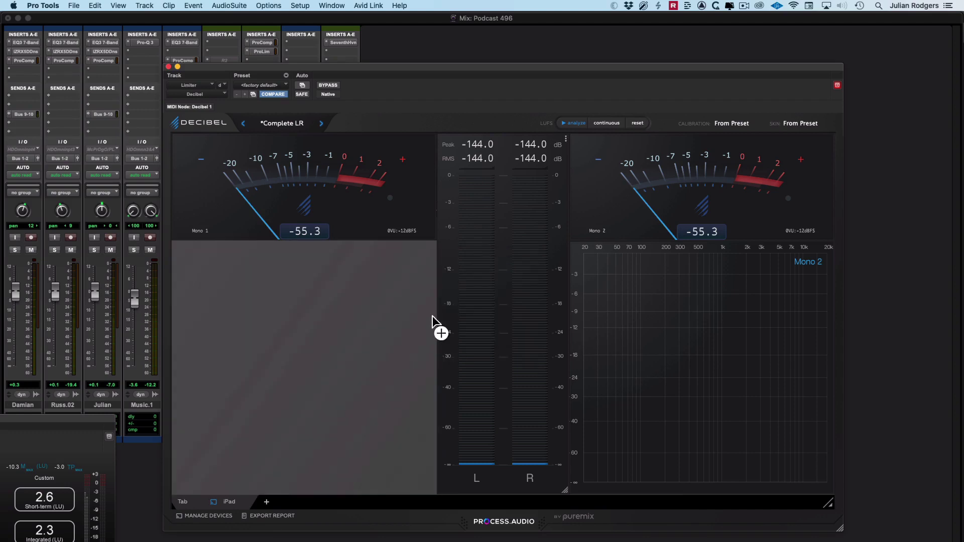
click(828, 247)
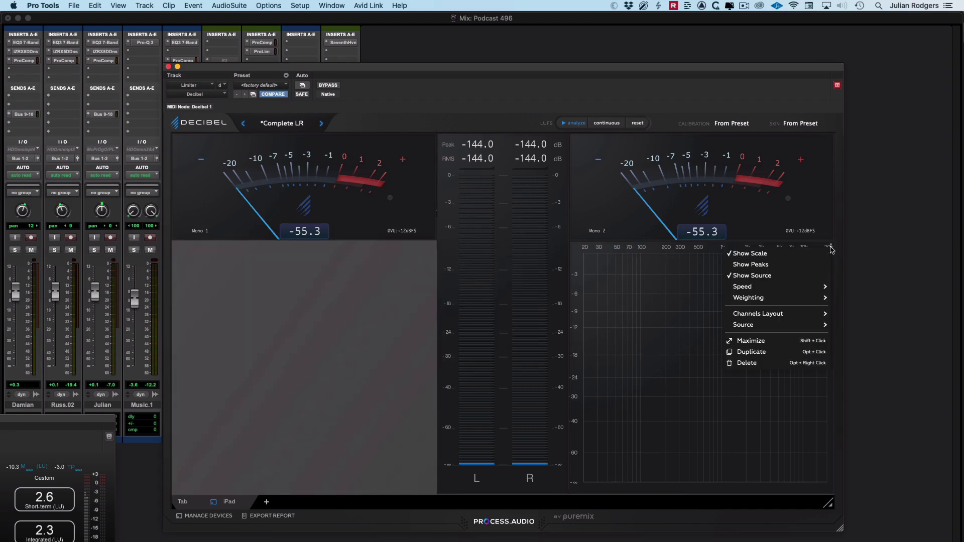
click(776, 363)
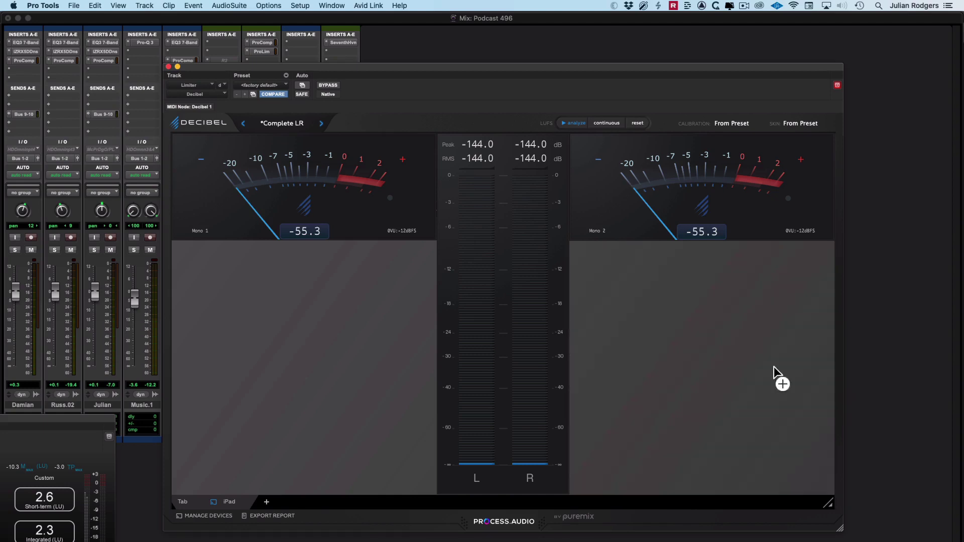
click(831, 138)
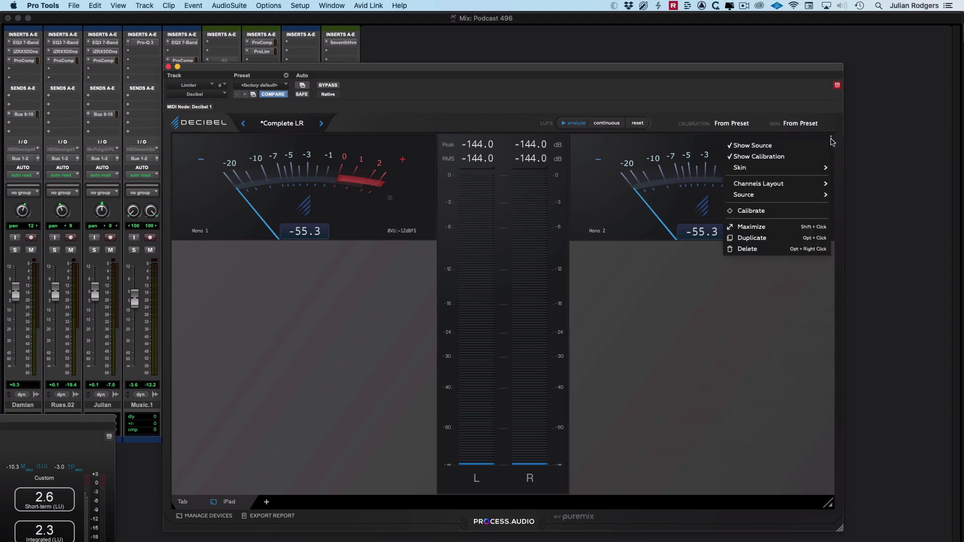
click(768, 250)
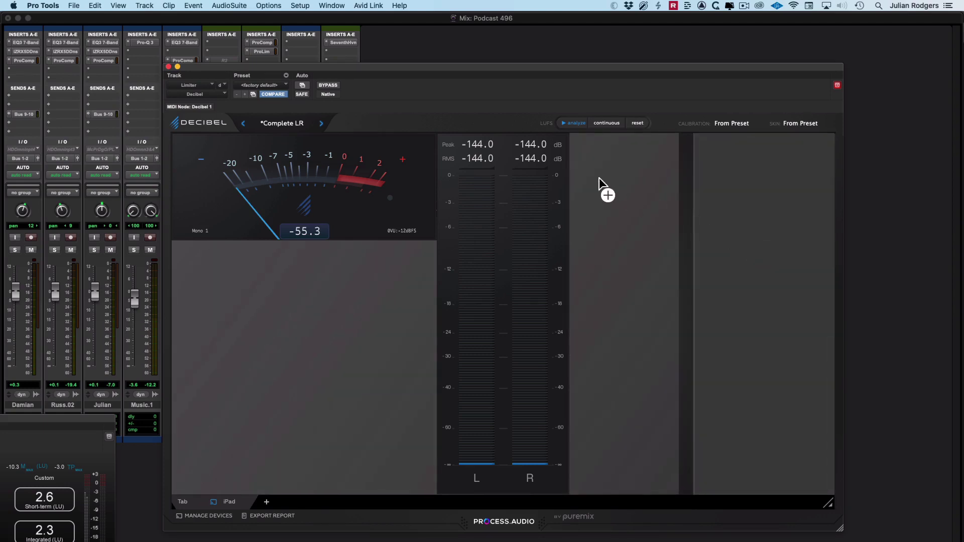
click(565, 139)
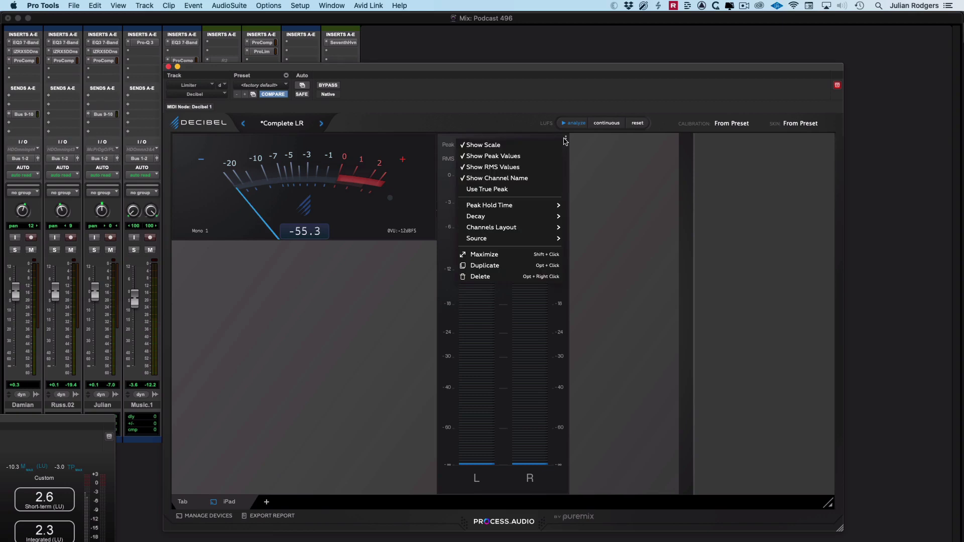
click(505, 276)
click(435, 140)
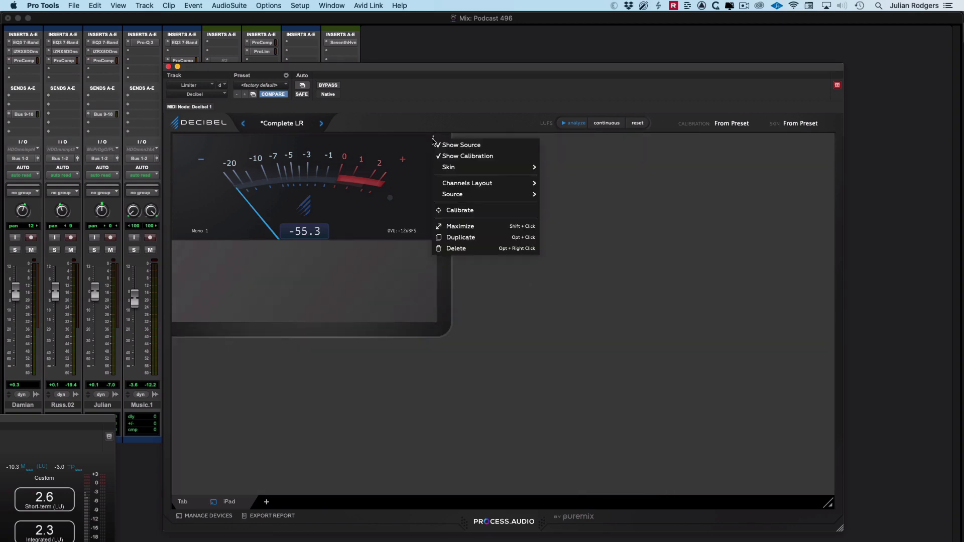
click(467, 248)
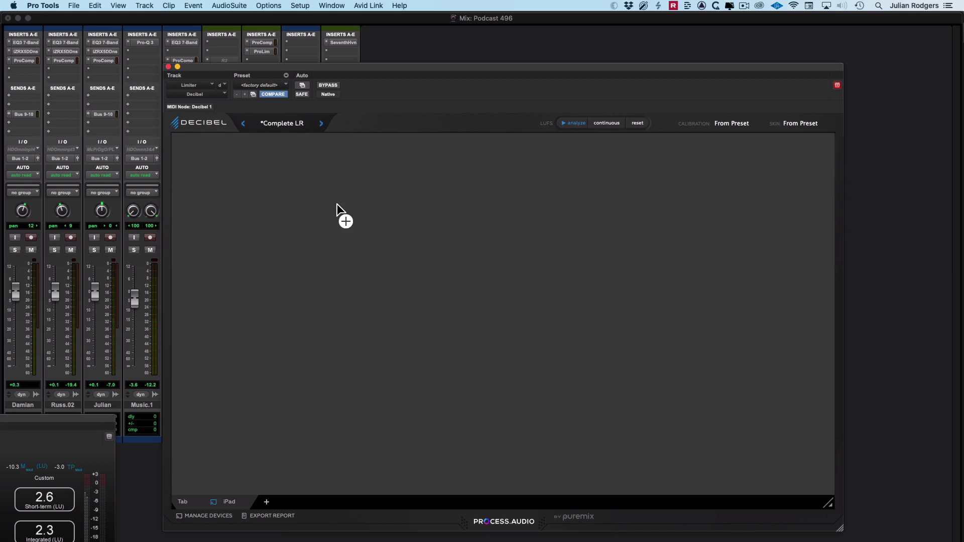
- Place a Phase Scope module at the lower left of the Decibel canvas and resize it larger
click(410, 293)
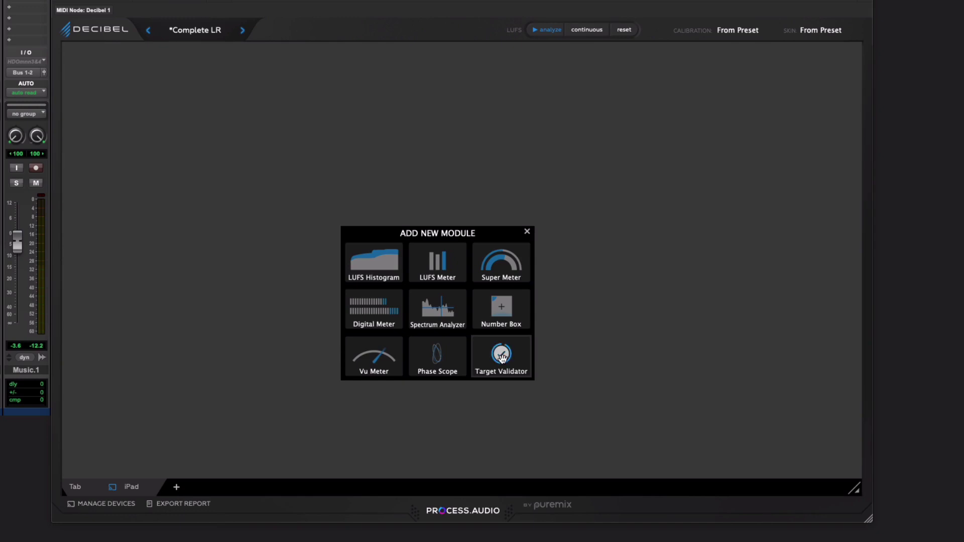
click(437, 357)
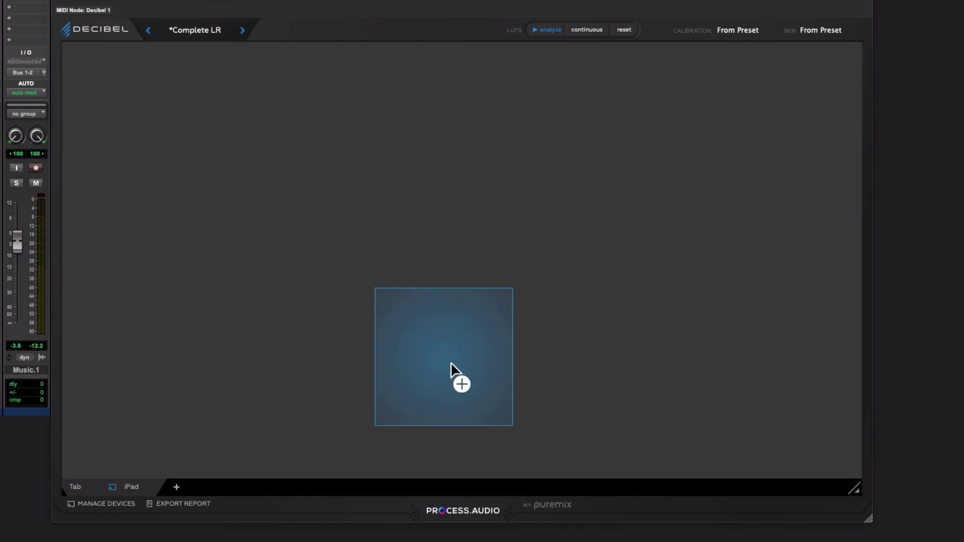
click(147, 358)
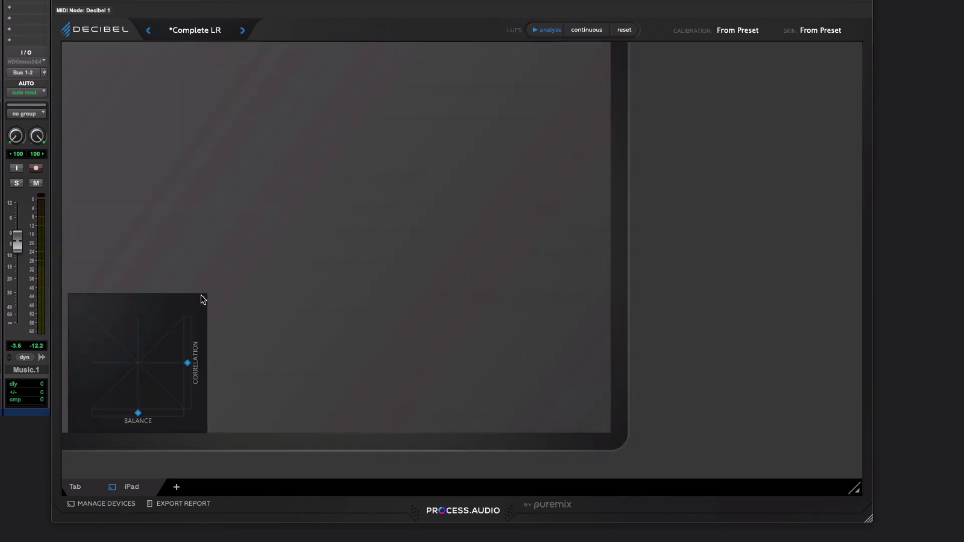
drag(207, 294, 362, 201)
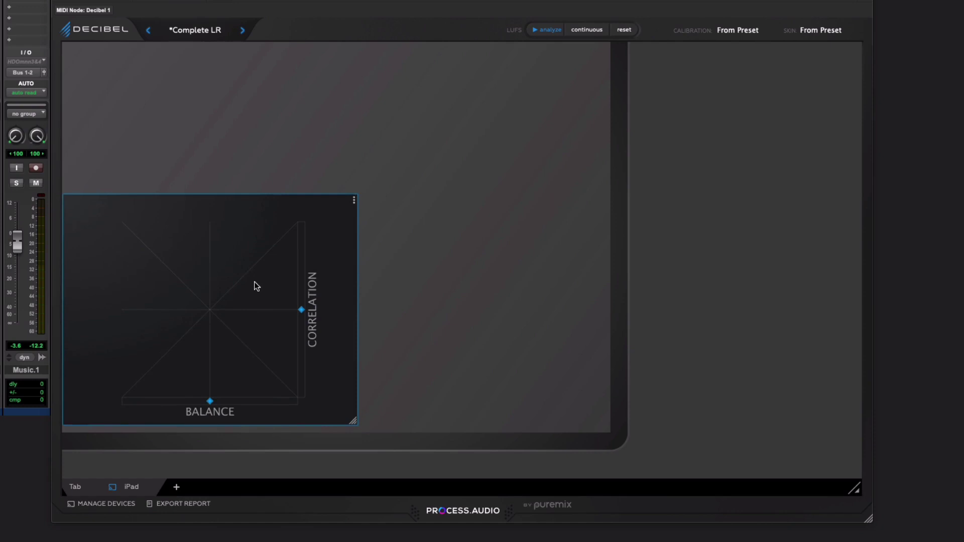
click(354, 209)
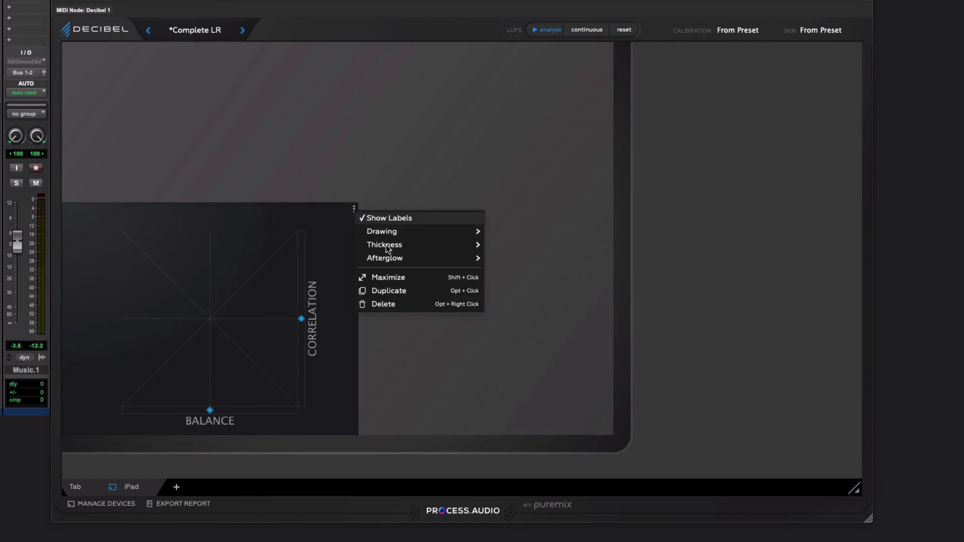
- Add a VU meter module beside the balance/correlation display
mouse_move(411, 233)
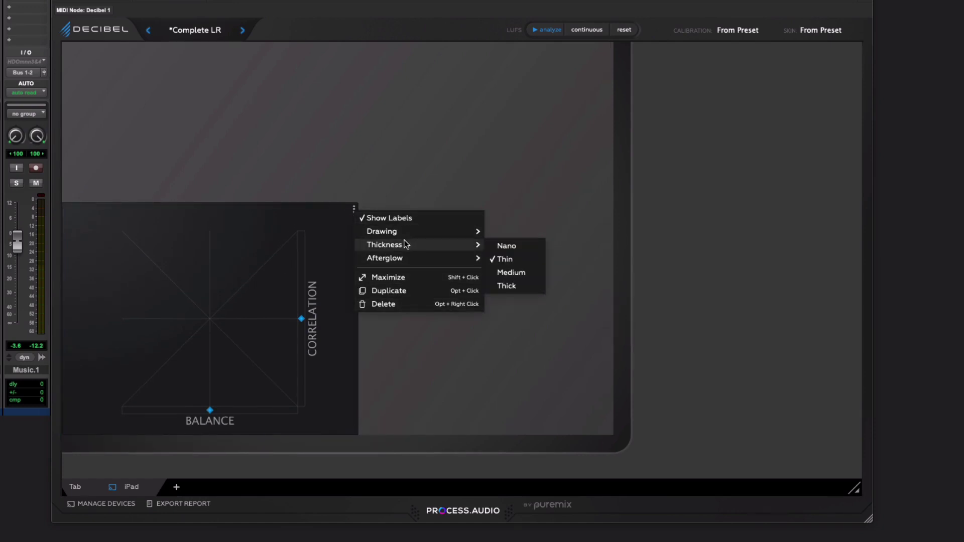
click(462, 175)
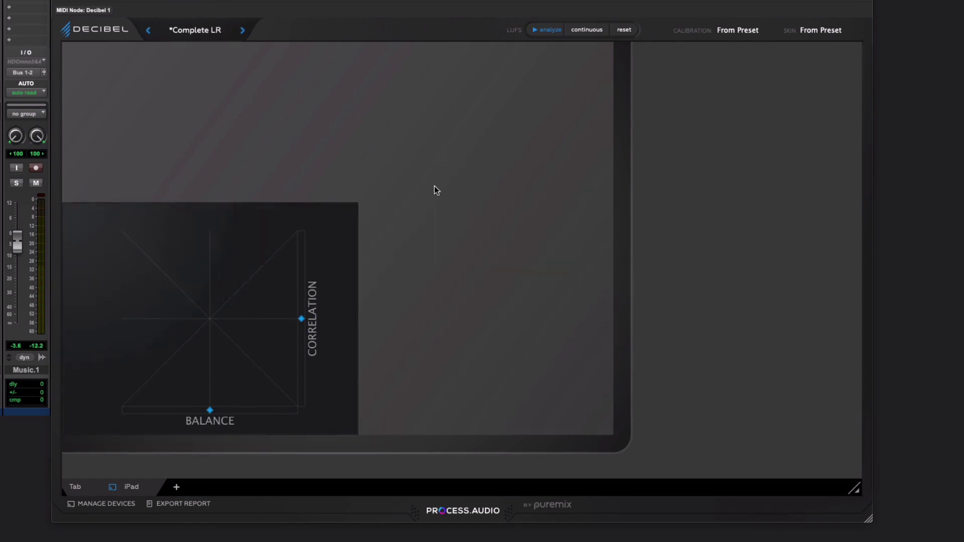
right_click(415, 266)
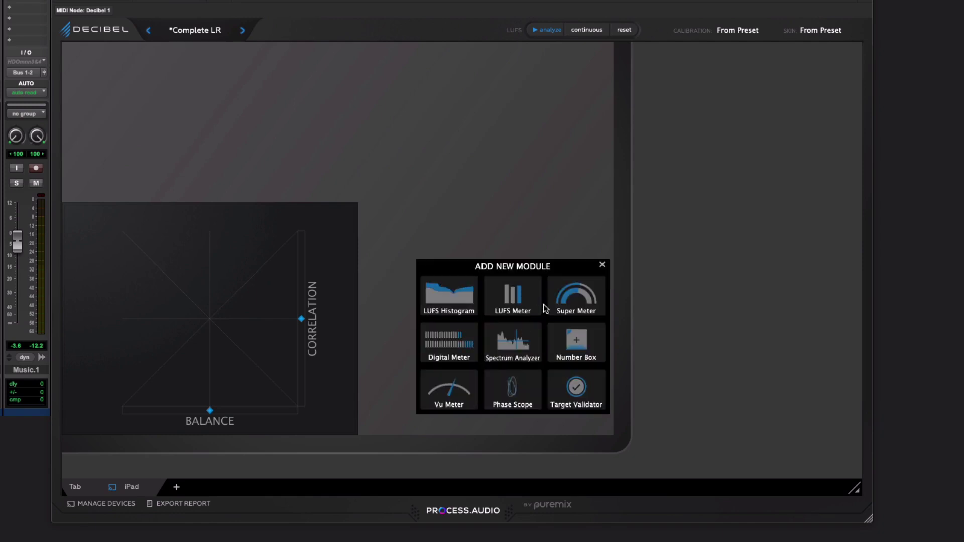
click(449, 398)
click(467, 384)
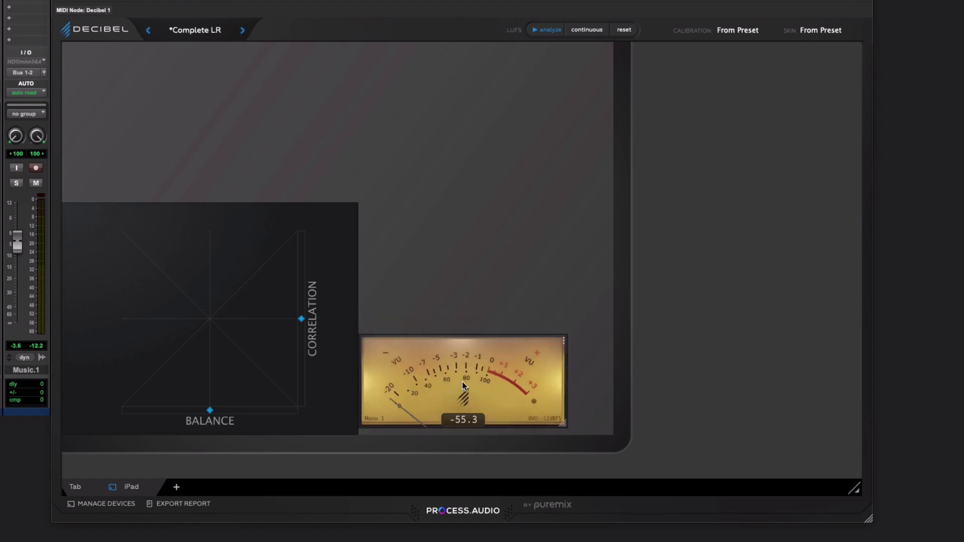
- Switch the VU meter's skin to Modern, then back to Vintage
click(563, 342)
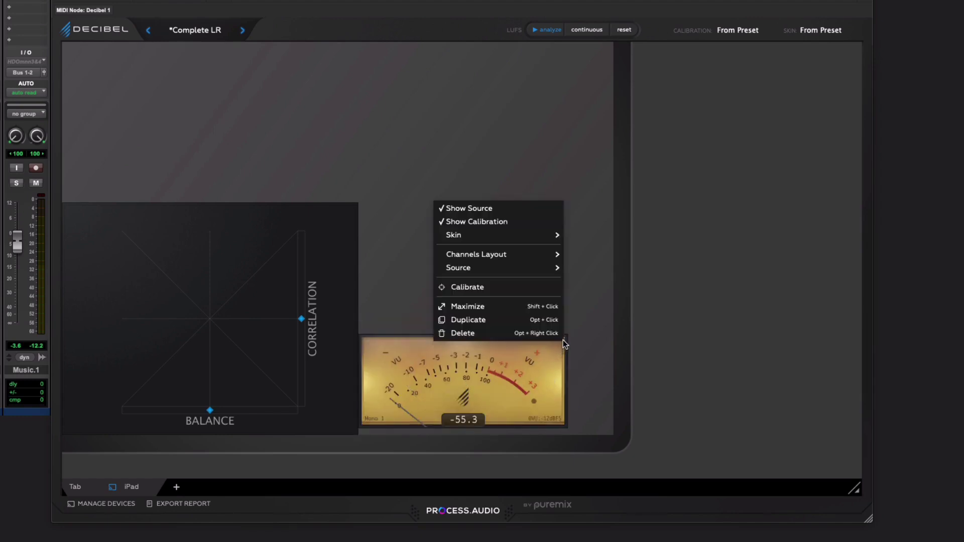
mouse_move(497, 235)
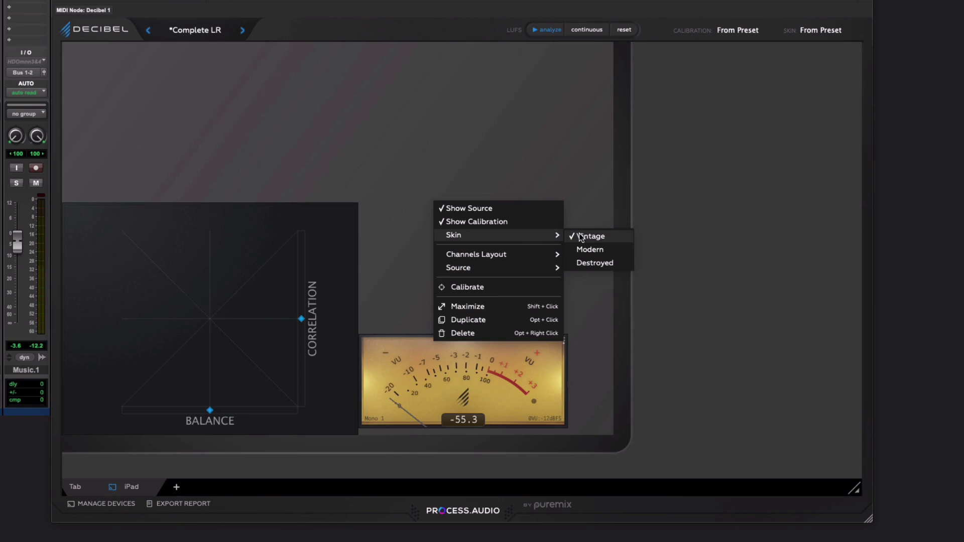
click(589, 250)
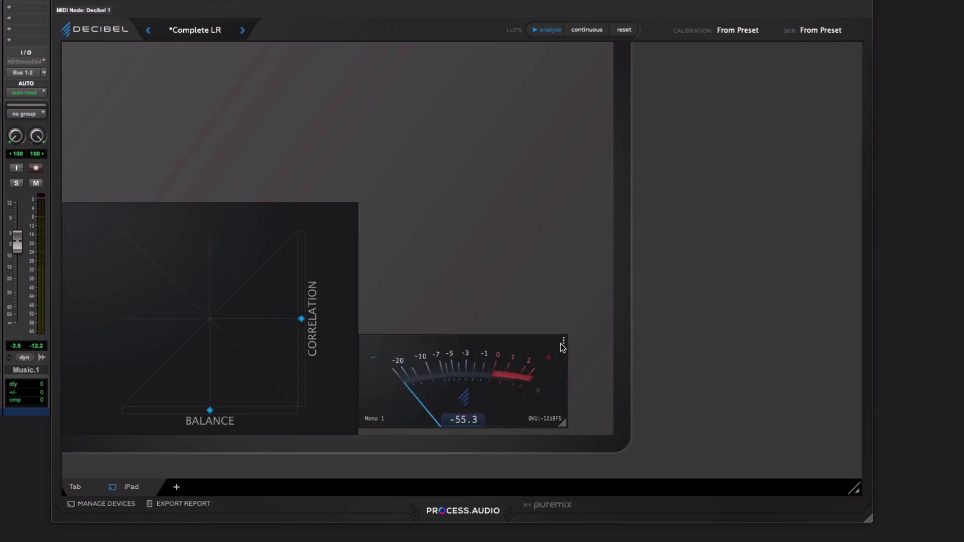
click(564, 343)
mouse_move(505, 238)
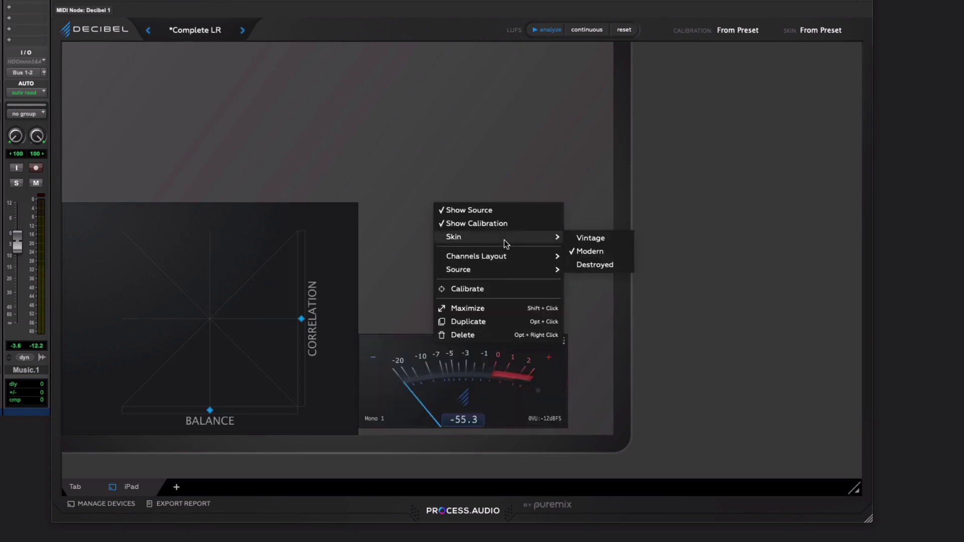
click(597, 265)
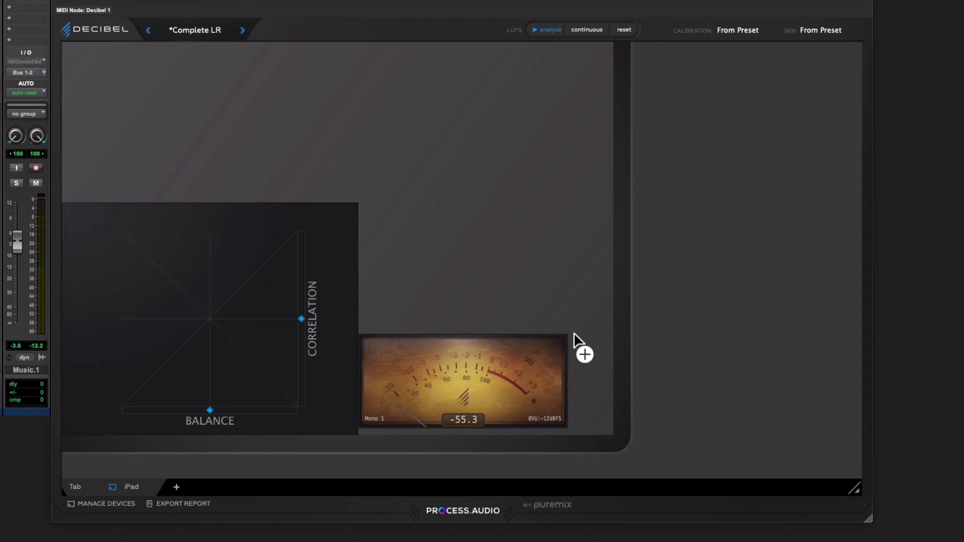
- Place a Super Meter module at the top of the Decibel layout and open its options menu
click(505, 176)
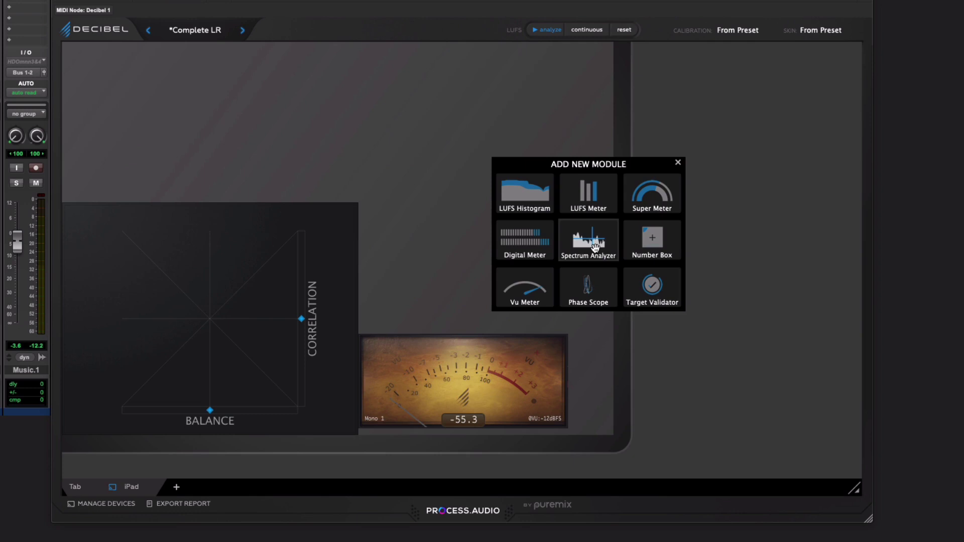
click(650, 202)
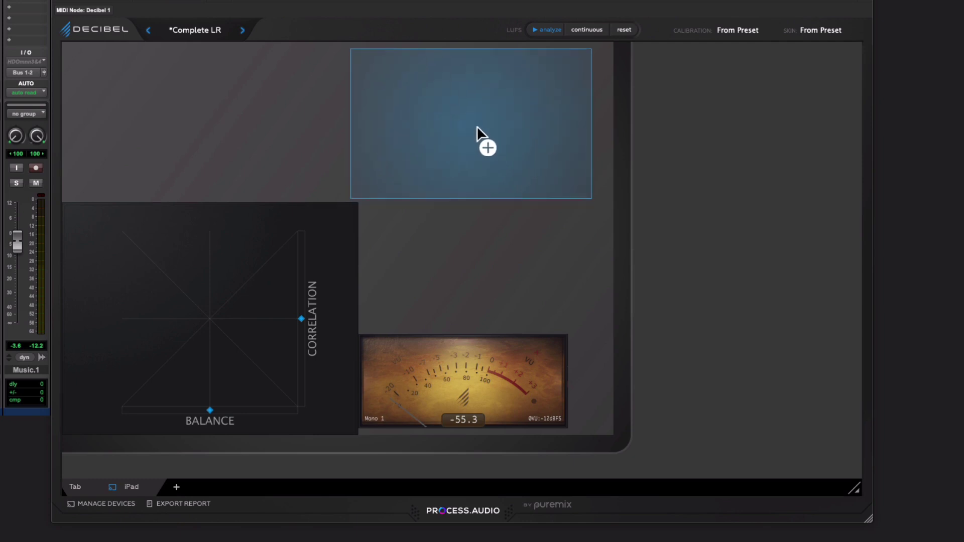
click(480, 133)
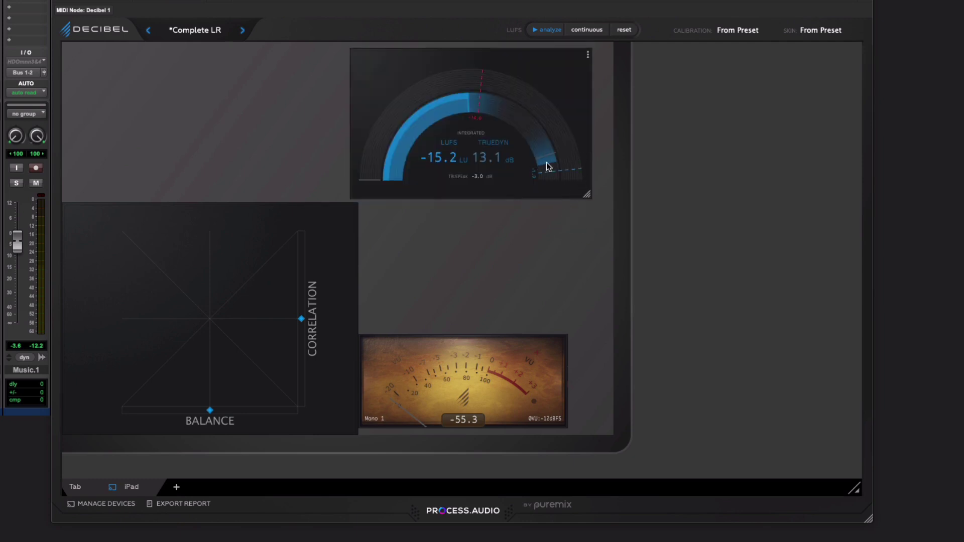
click(588, 54)
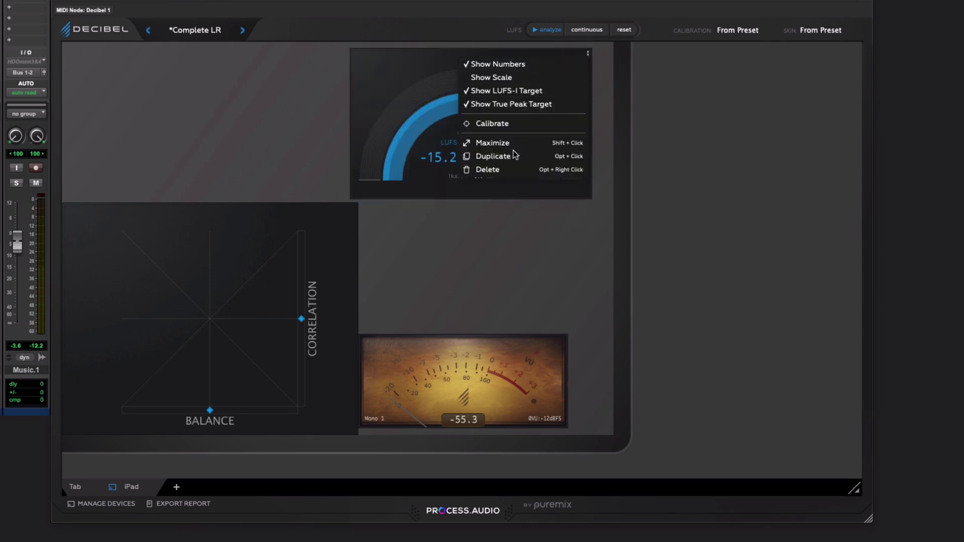
- In Calibration, change LUFS-I Tolerance to 3.0 dB against the -14.0 LUFS target, then close it
click(516, 128)
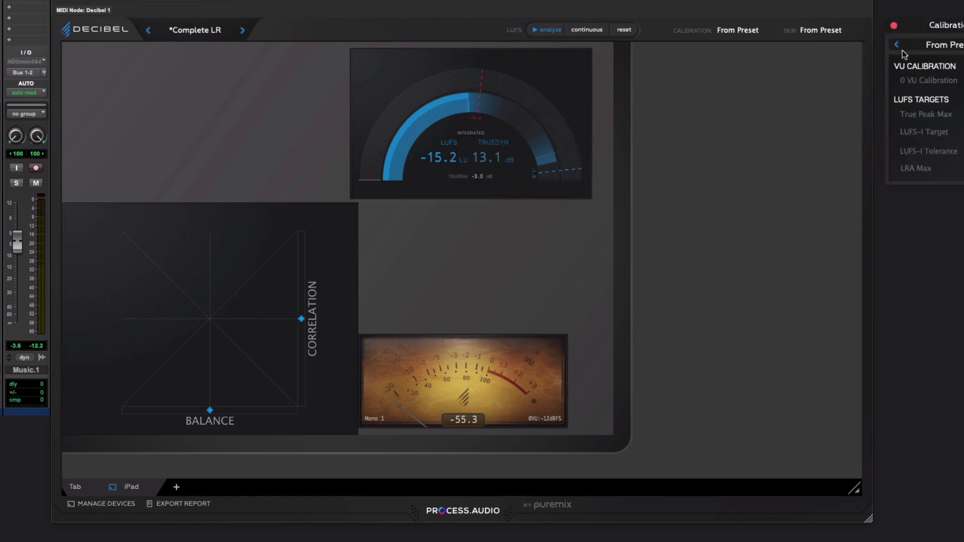
drag(933, 21, 701, 140)
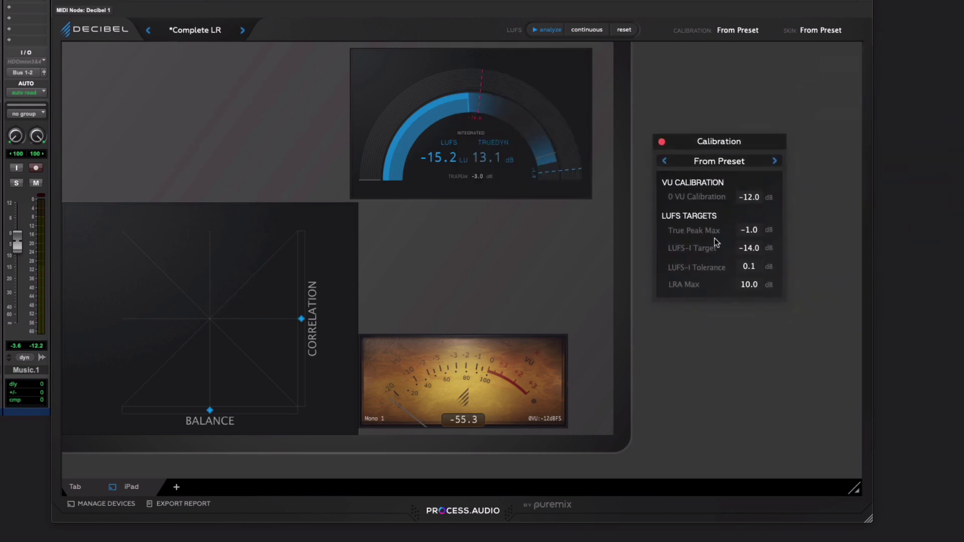
double_click(751, 267)
key(BackSpace)
text(3)
key(Return)
click(249, 107)
- Drag an LUFS Meter module with Momentary, Short and Integrated bars into the layout's top-left corner
right_click(249, 108)
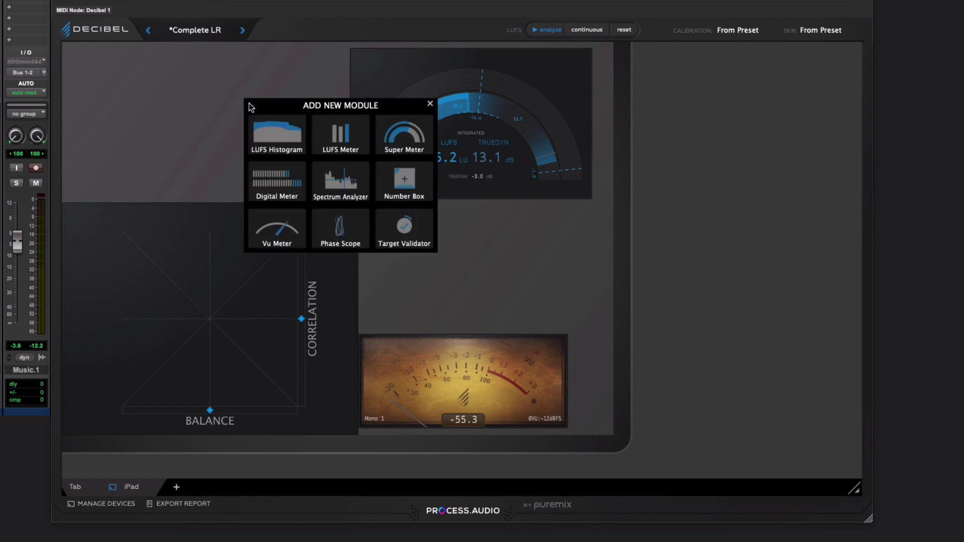
drag(339, 136, 129, 110)
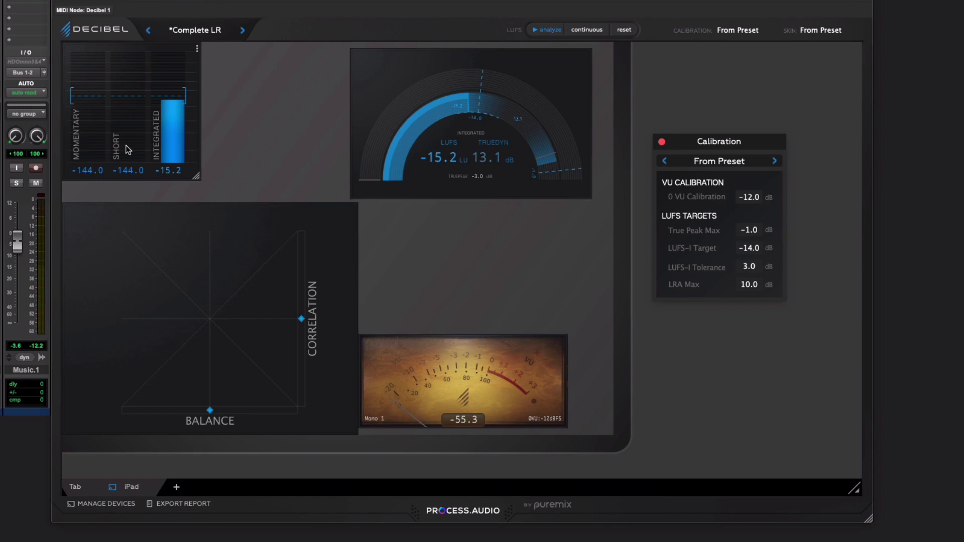
click(203, 34)
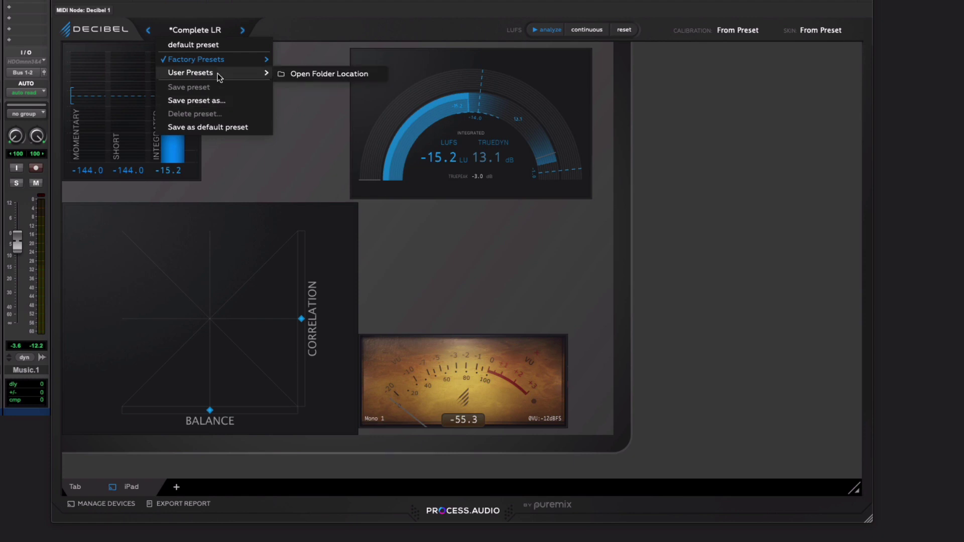
- Load the Classics > LUFS > LUFS 01 factory preset and enlarge the Decibel window
mouse_move(218, 59)
mouse_move(331, 67)
mouse_move(318, 89)
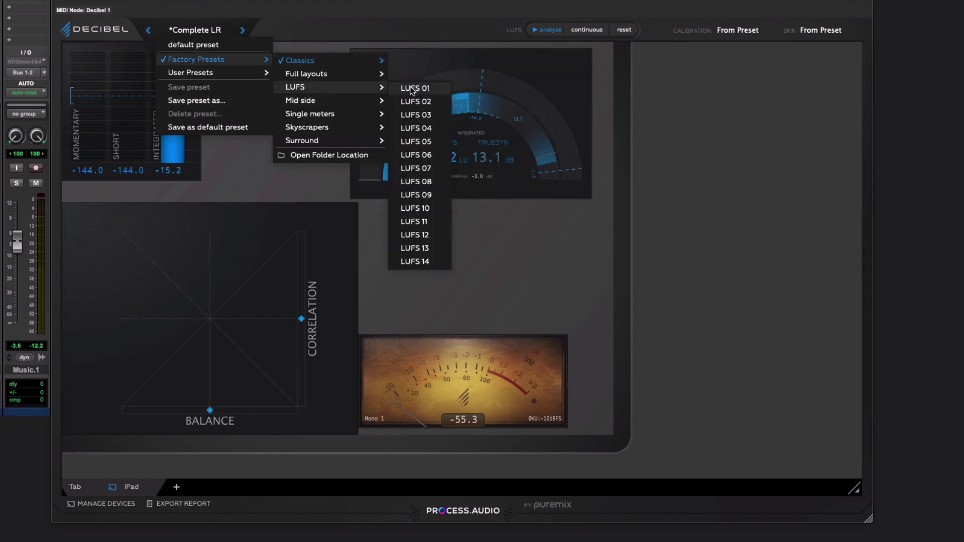
click(418, 90)
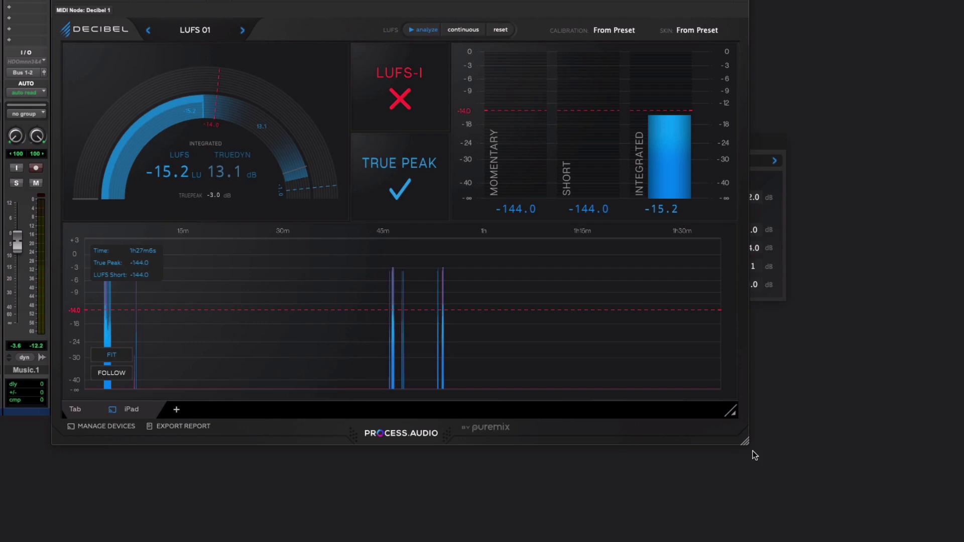
drag(746, 440, 858, 524)
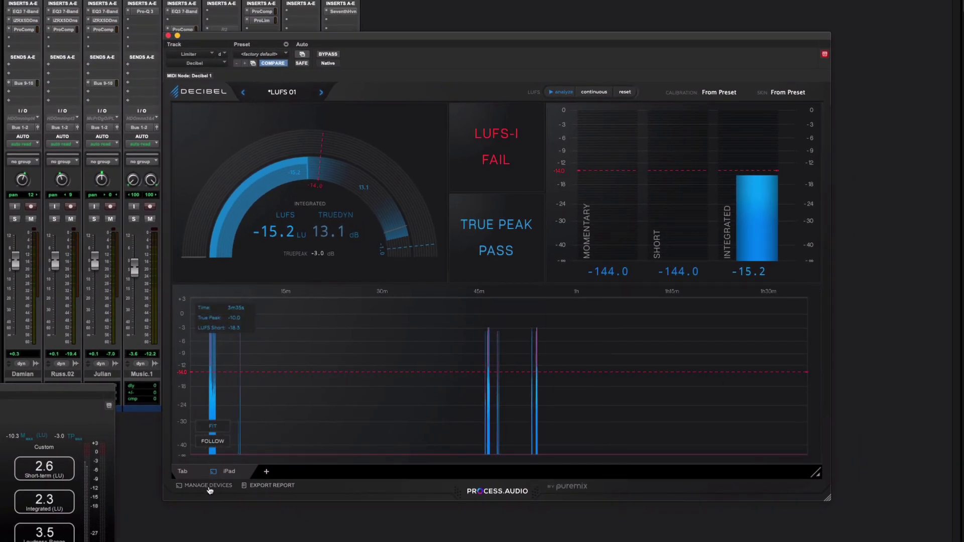
- Open Devices Manager listing iPad and iPhone, then add a second tab for the iPhone
click(209, 485)
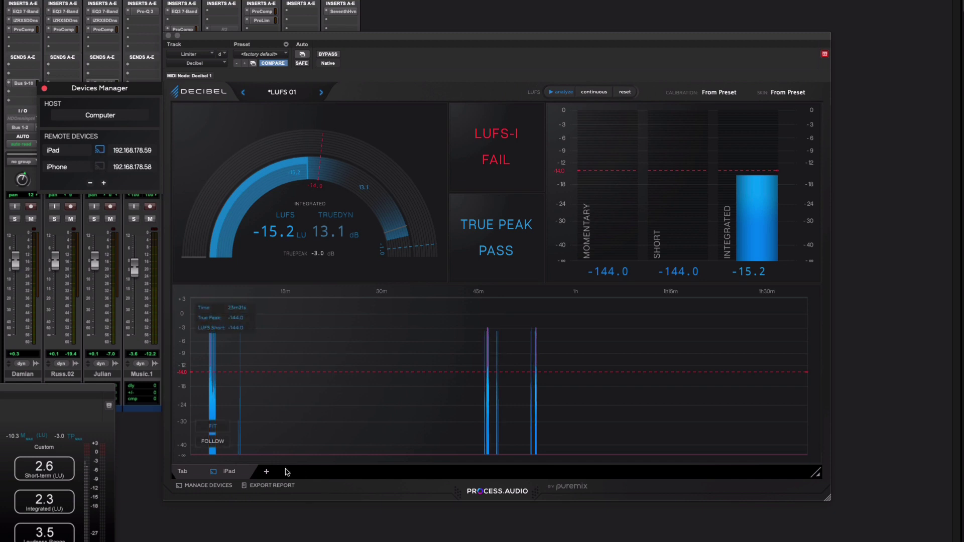
click(267, 474)
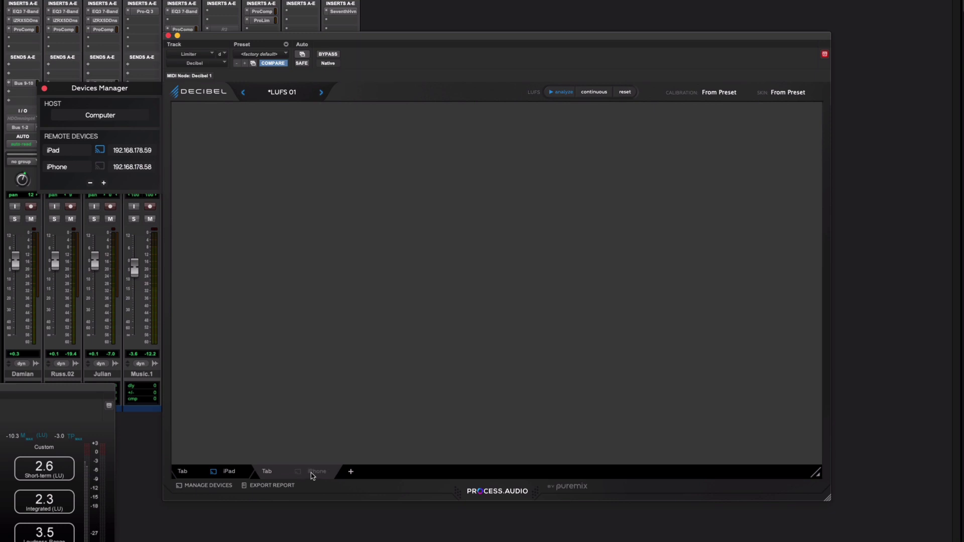
- Check the iPad tab's assigned device, then add a third tab set to No Device
click(230, 473)
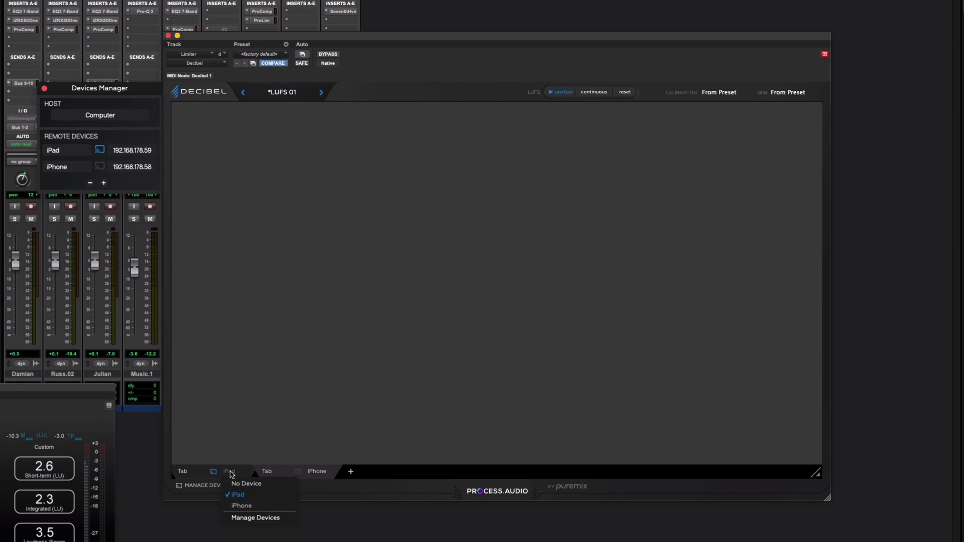
click(269, 404)
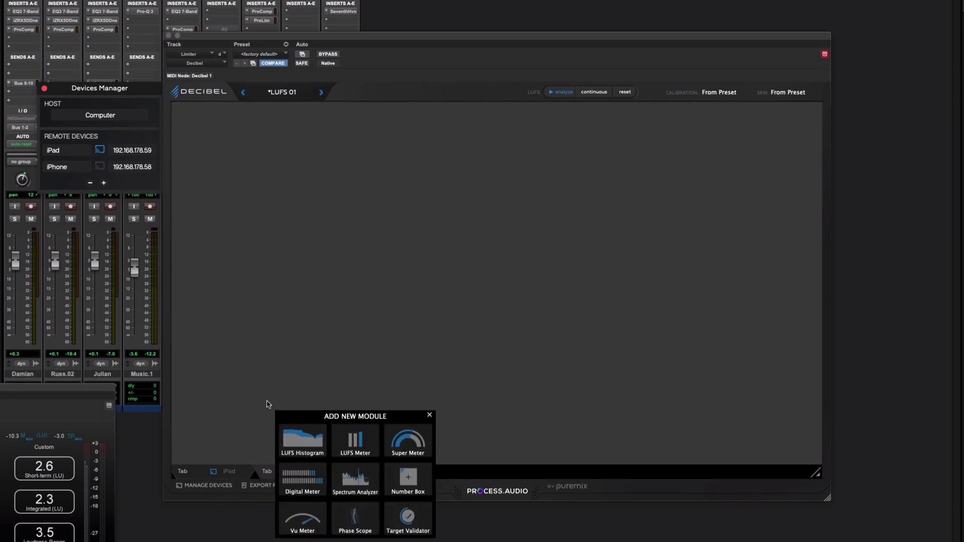
click(237, 387)
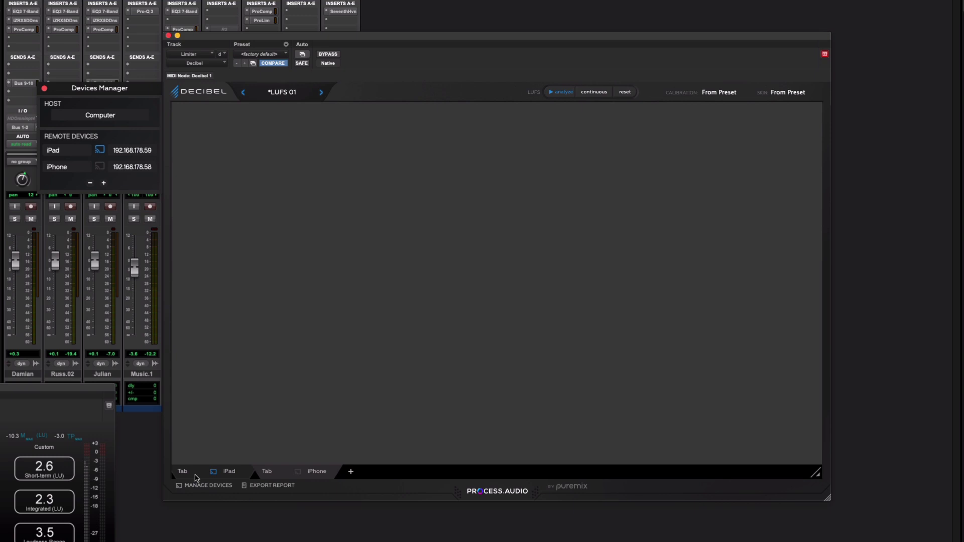
click(350, 472)
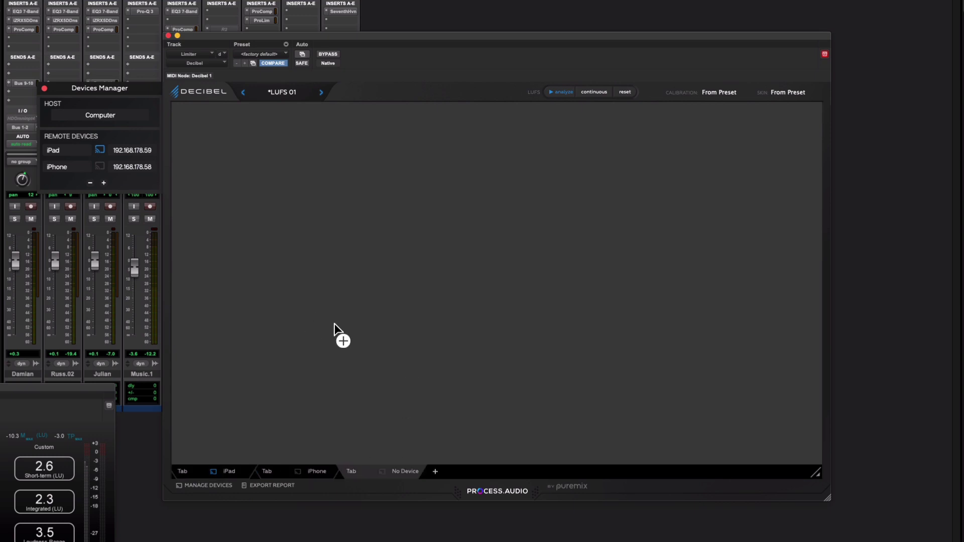